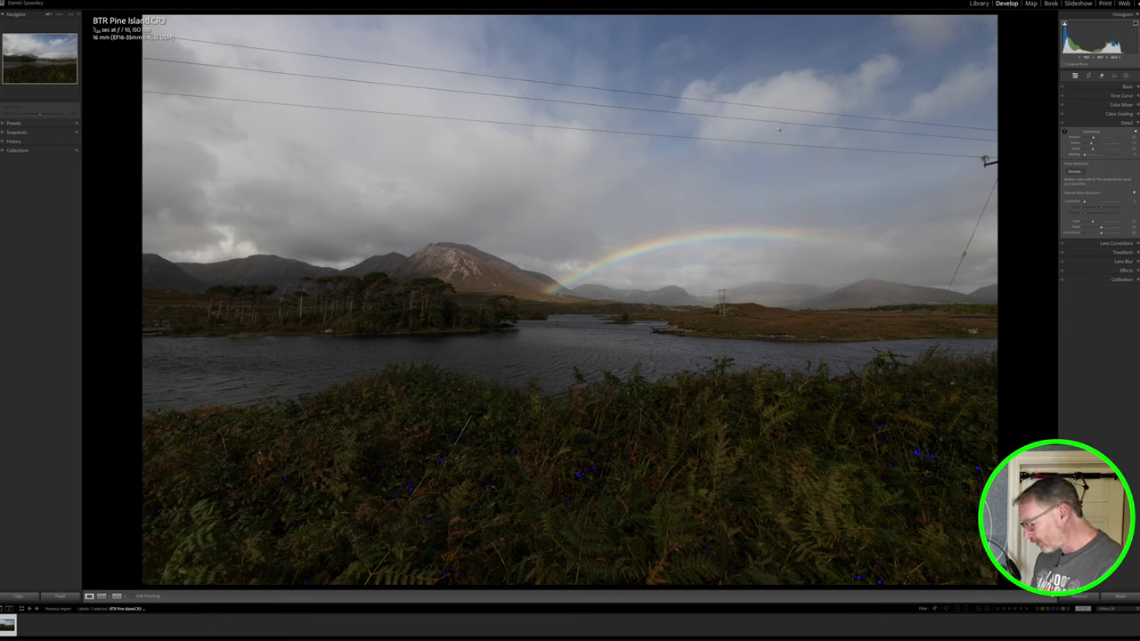
- Crop the rainbow photo to a 16:9 frame, shifting and tightening it to trim sky and foreground
drag(778, 129, 334, 351)
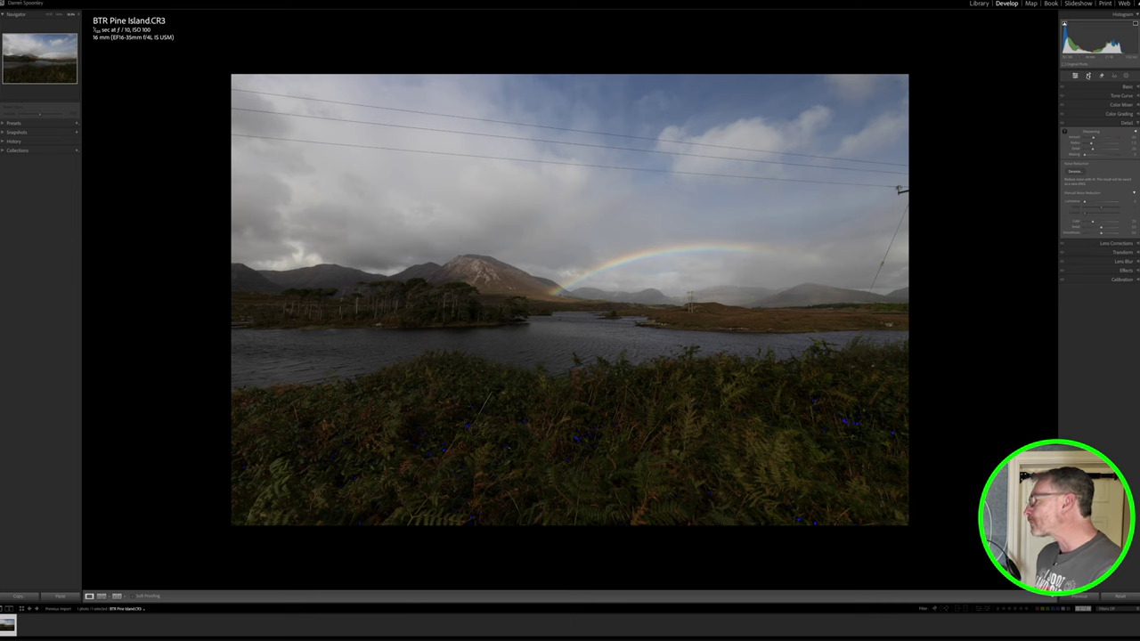
click(1088, 77)
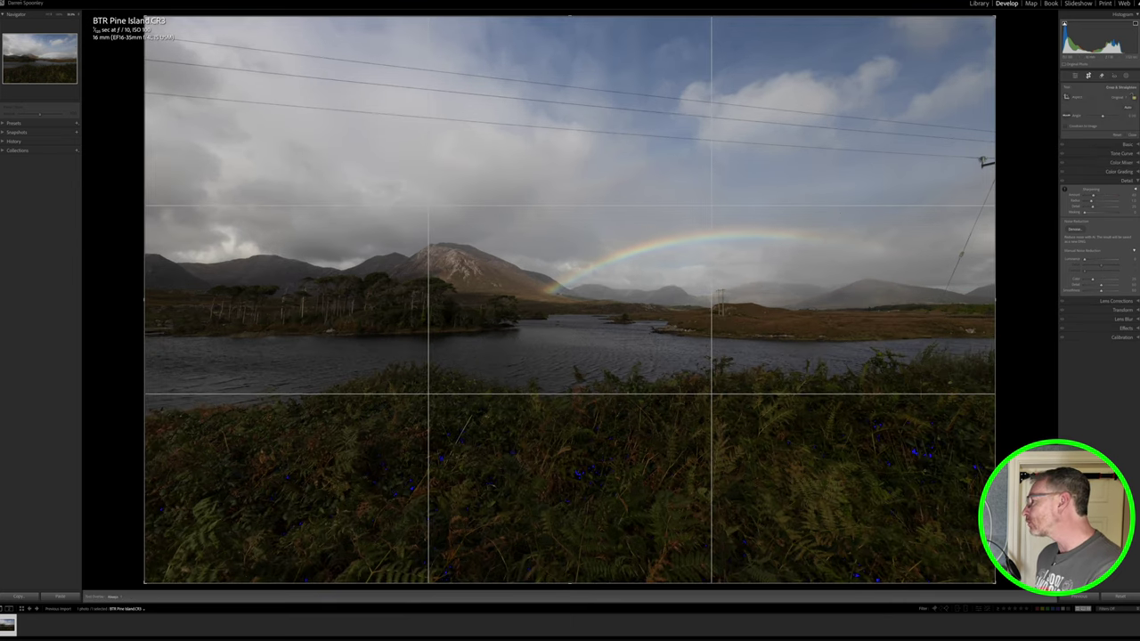
click(1118, 99)
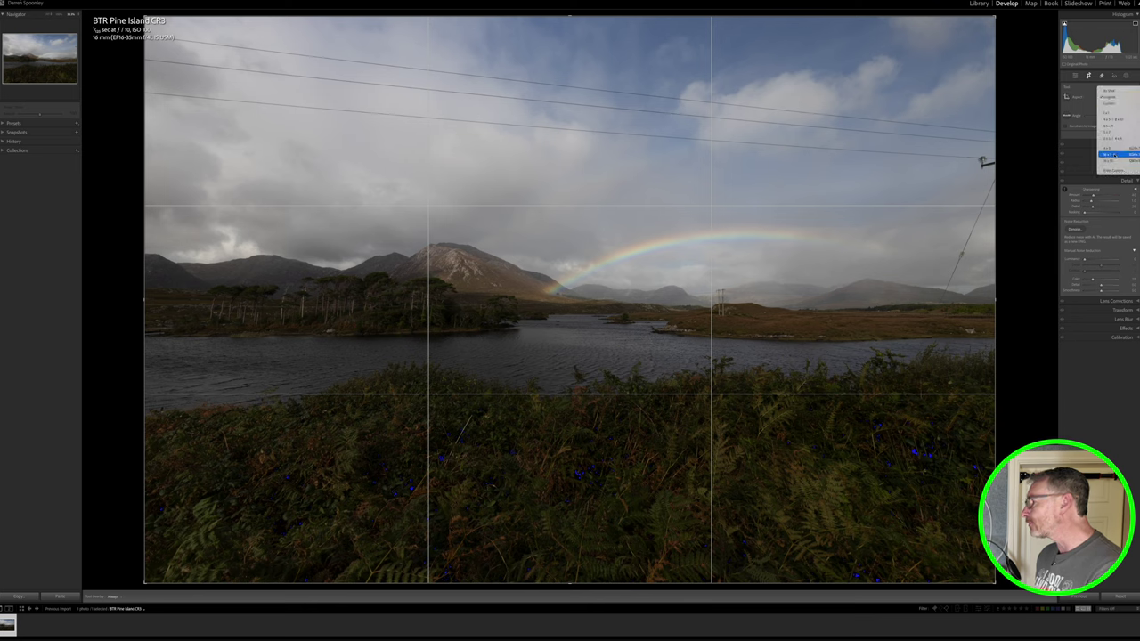
click(1118, 154)
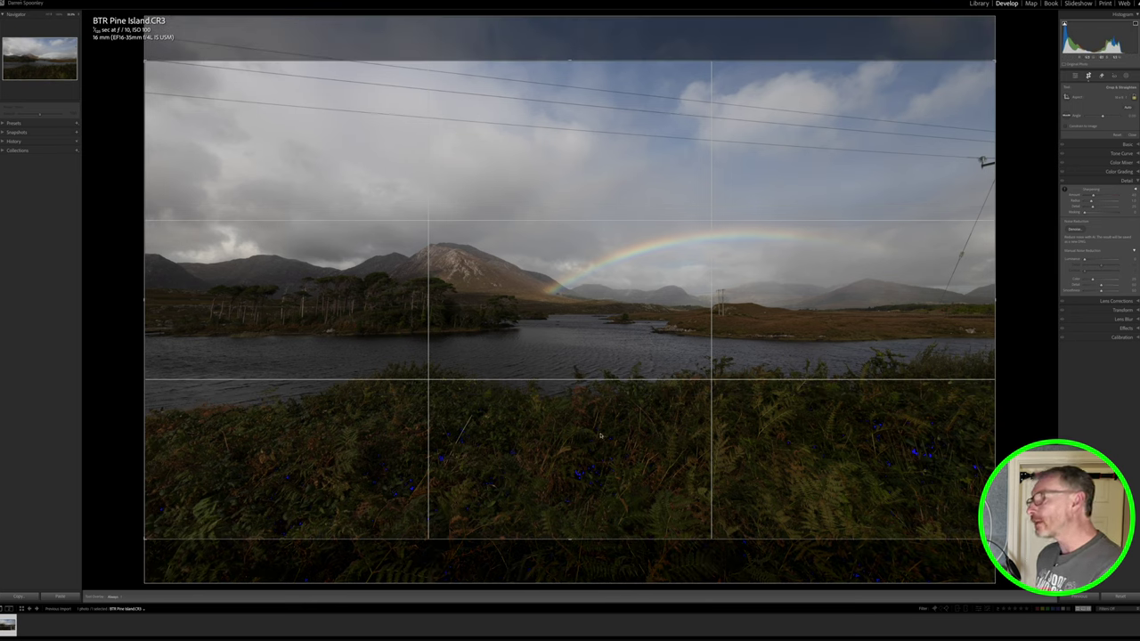
drag(607, 352, 604, 384)
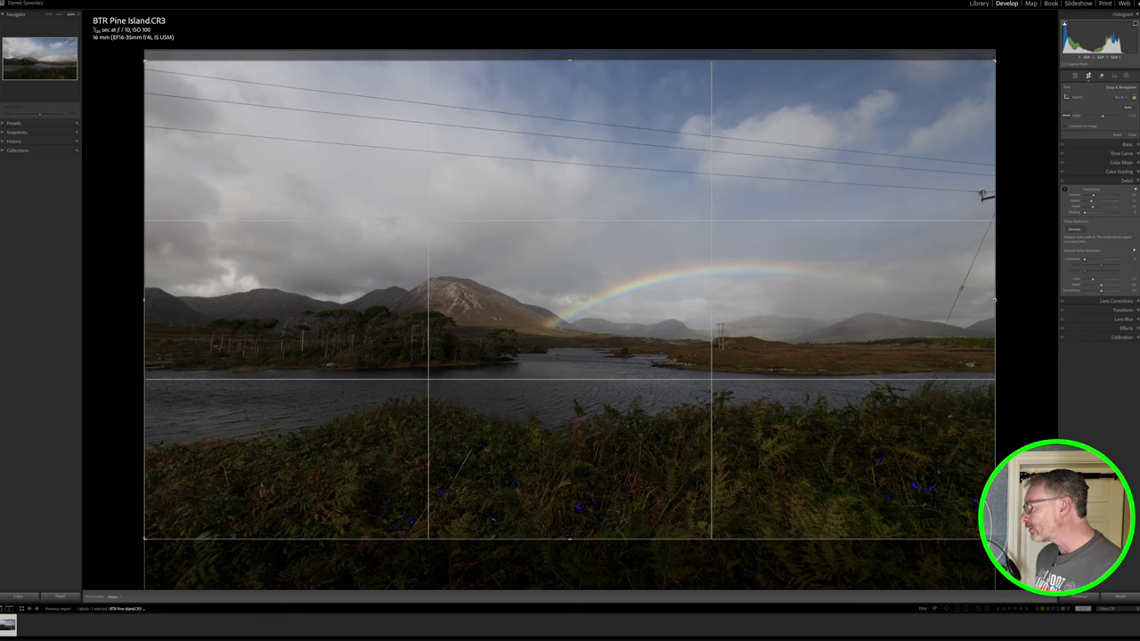
mouse_move(994, 300)
mouse_down()
mouse_move(968, 300)
mouse_move(1005, 297)
mouse_up()
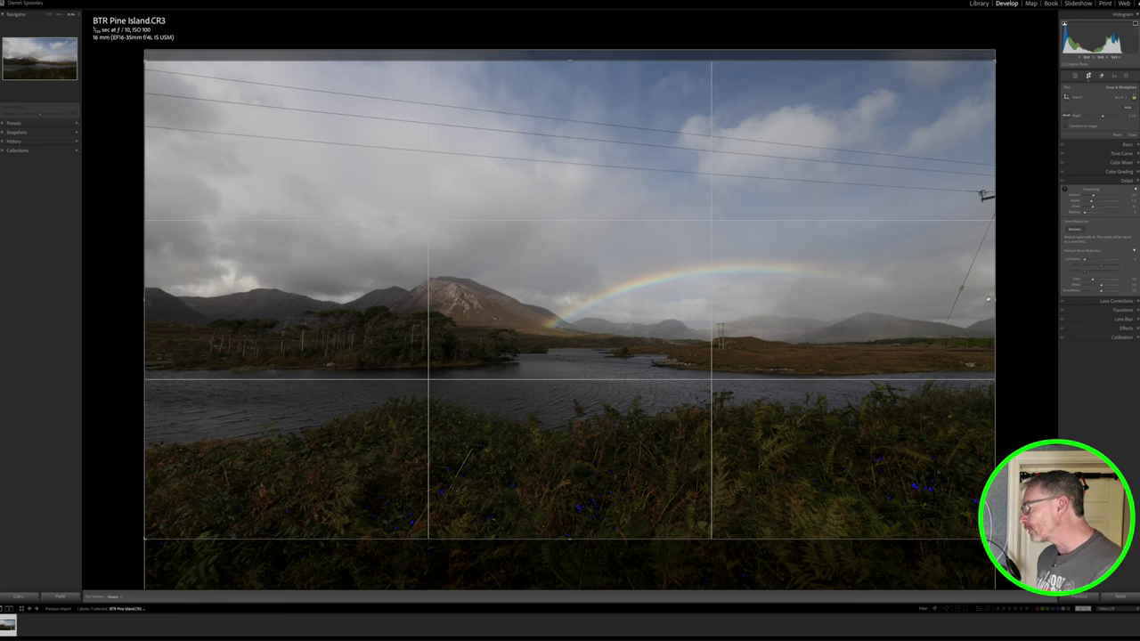
drag(995, 301, 956, 296)
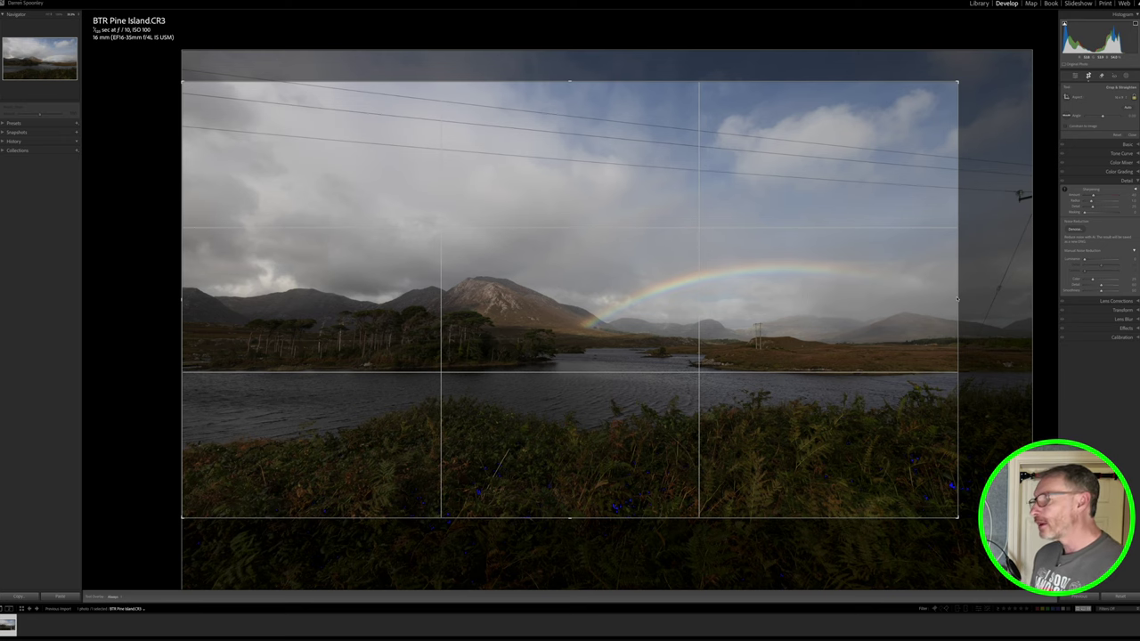
key(Return)
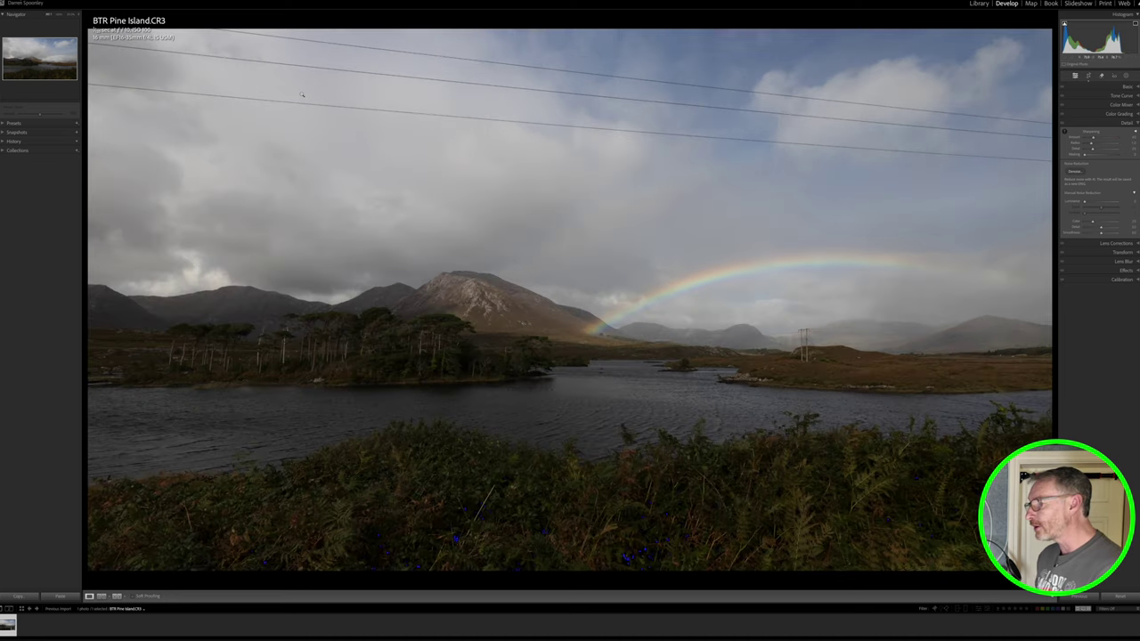
- In the Basic panel, adjust Exposure, Highlights, Shadows, Blacks and Contrast to brighten the landscape
click(1127, 87)
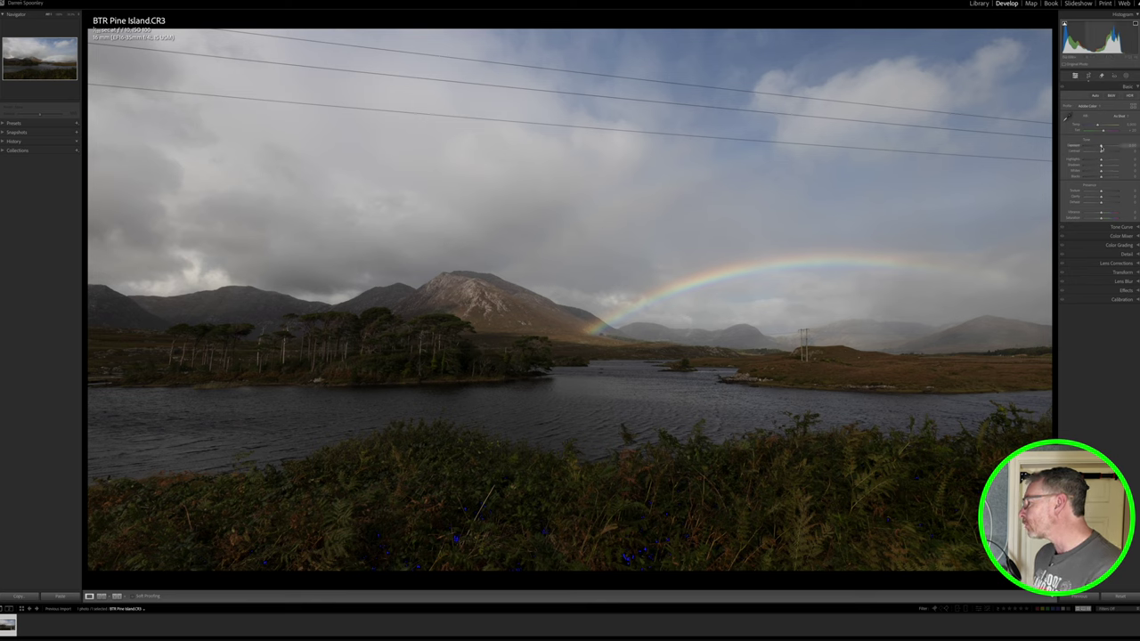
drag(1101, 147, 1103, 147)
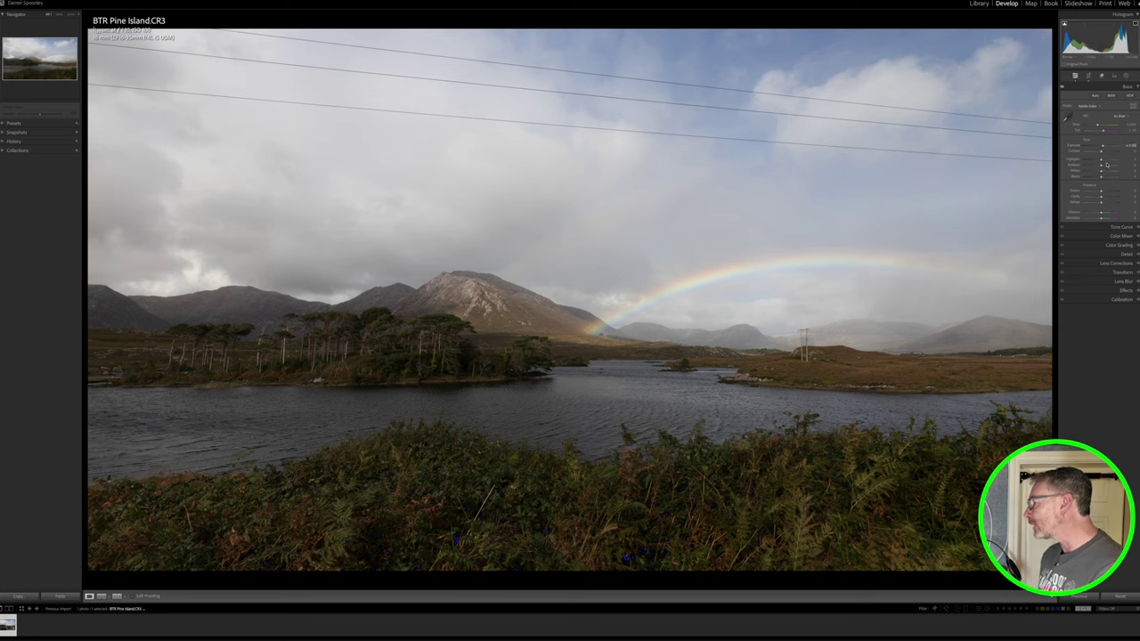
drag(1101, 161, 1126, 165)
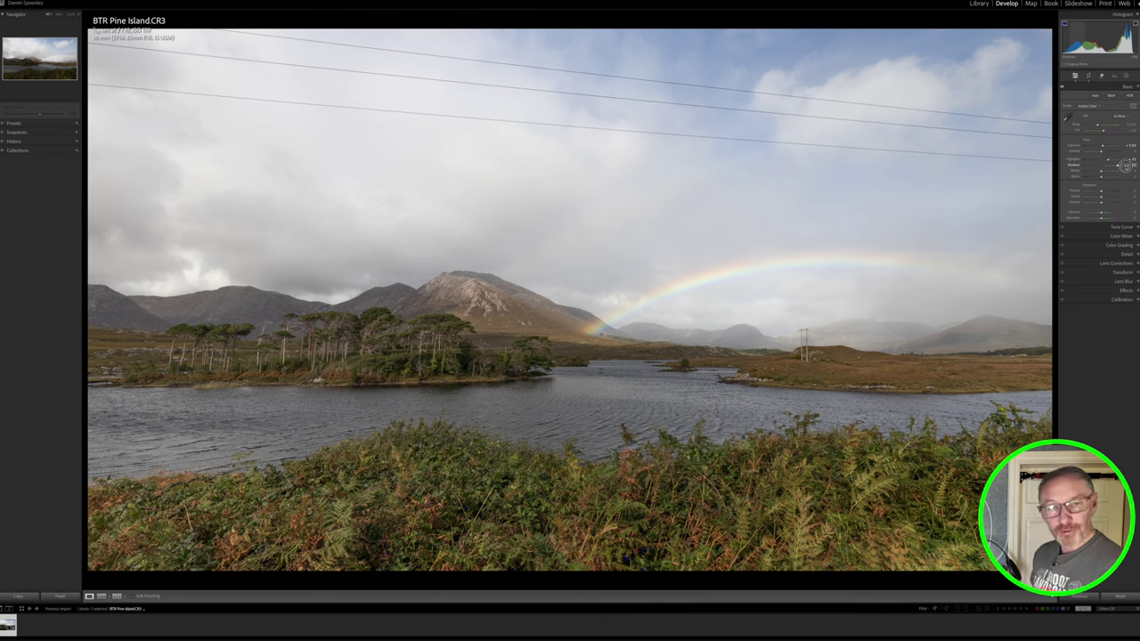
drag(1126, 165, 1105, 171)
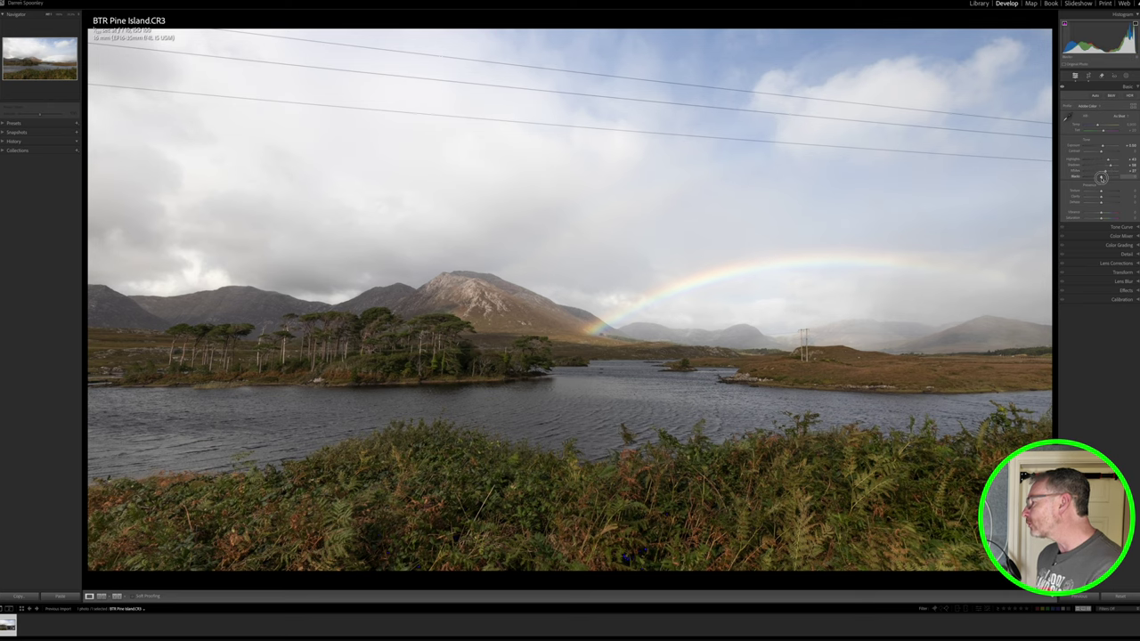
drag(1103, 177, 1106, 176)
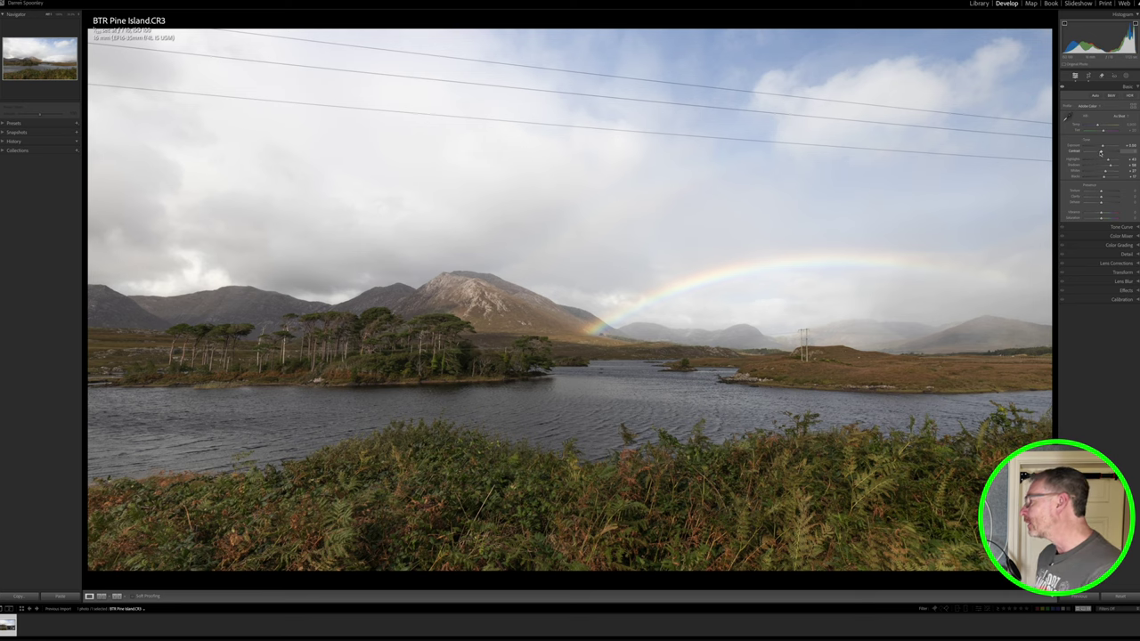
drag(1100, 151, 1104, 151)
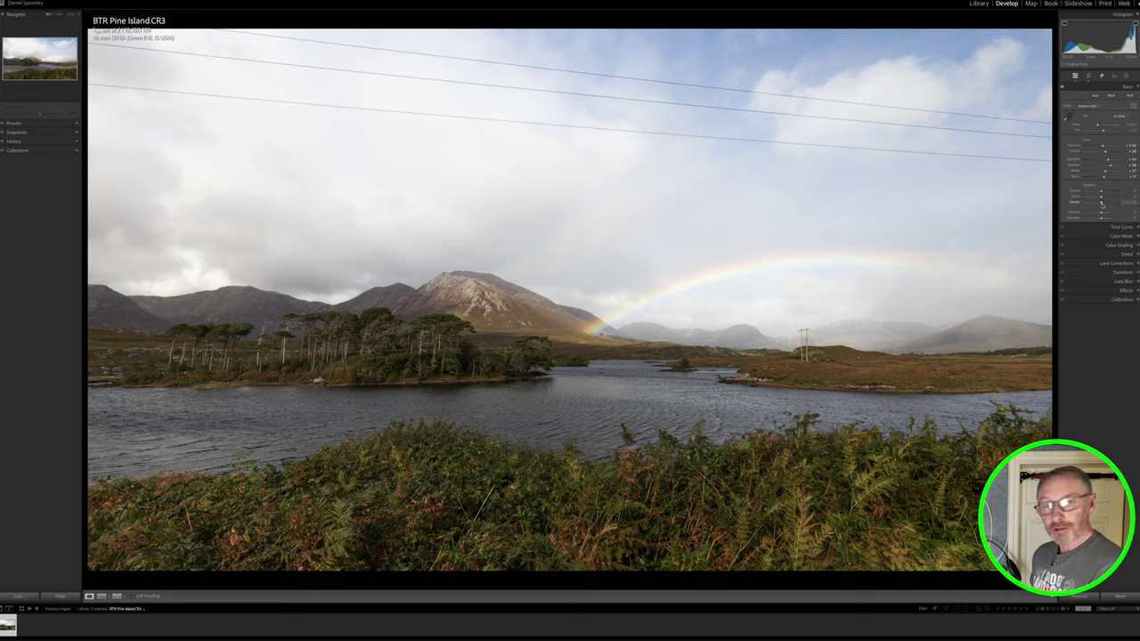
- Add Dehaze and a little Vibrance to deepen the sky and enrich colour
click(1102, 203)
drag(1101, 203, 1103, 203)
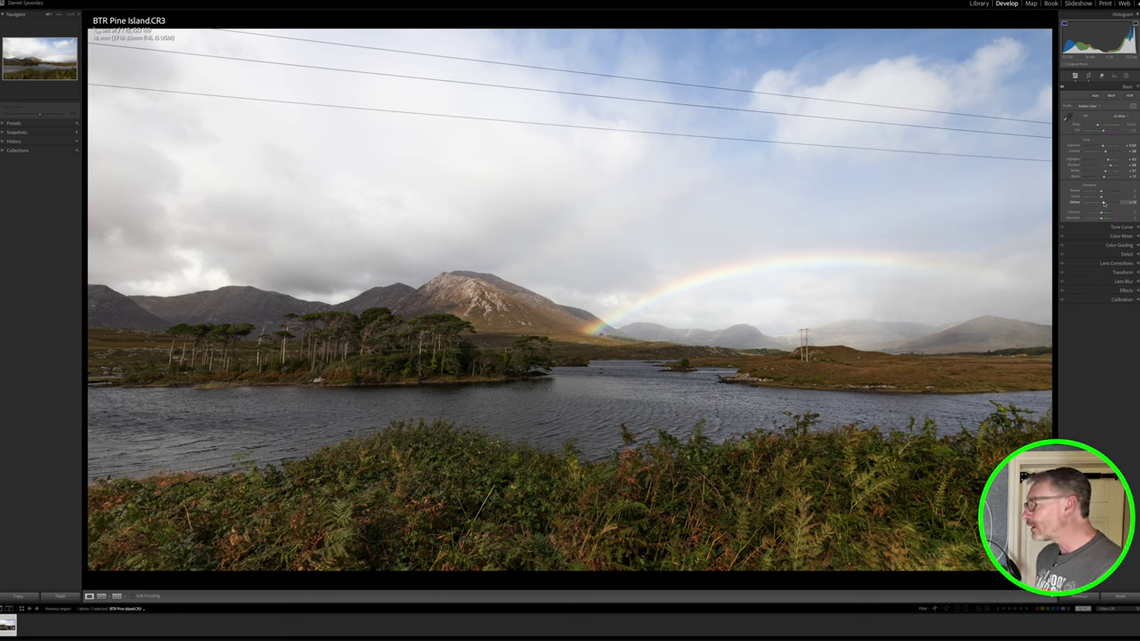
drag(1104, 203, 1105, 203)
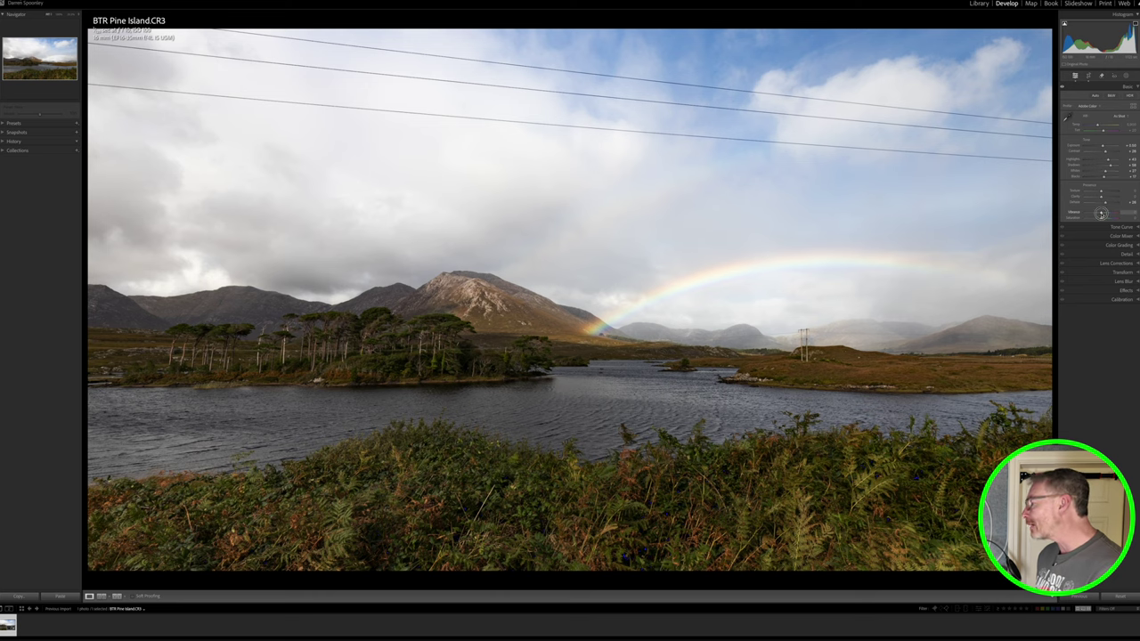
drag(1101, 214, 1106, 213)
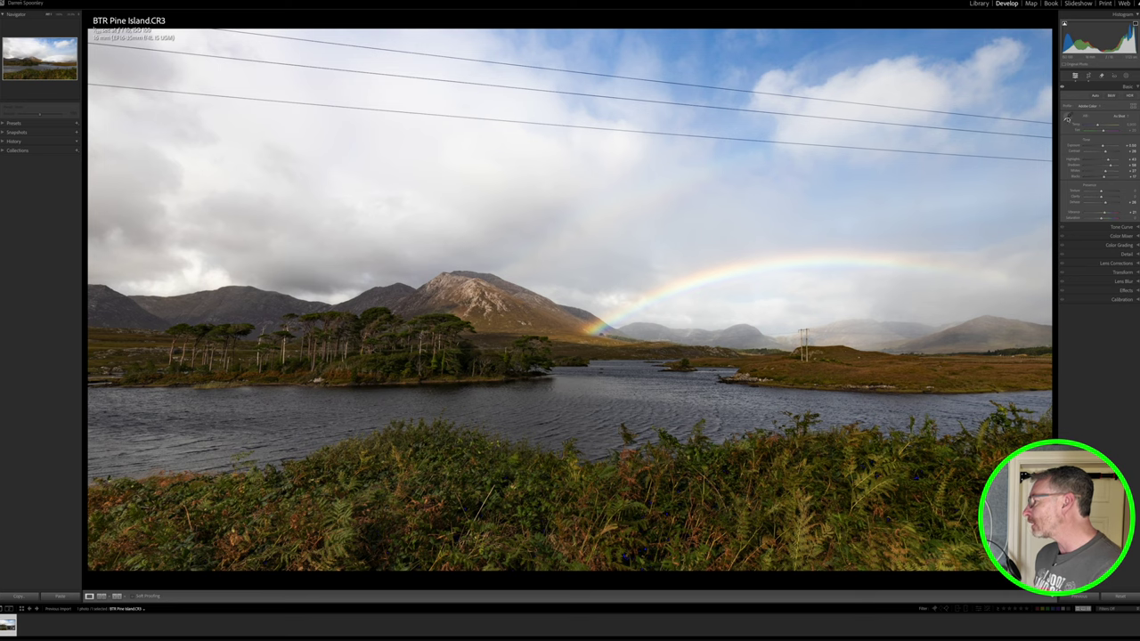
- Set white balance with the eyedropper on a neutral sky spot, then bring up the Remove tool
click(1067, 117)
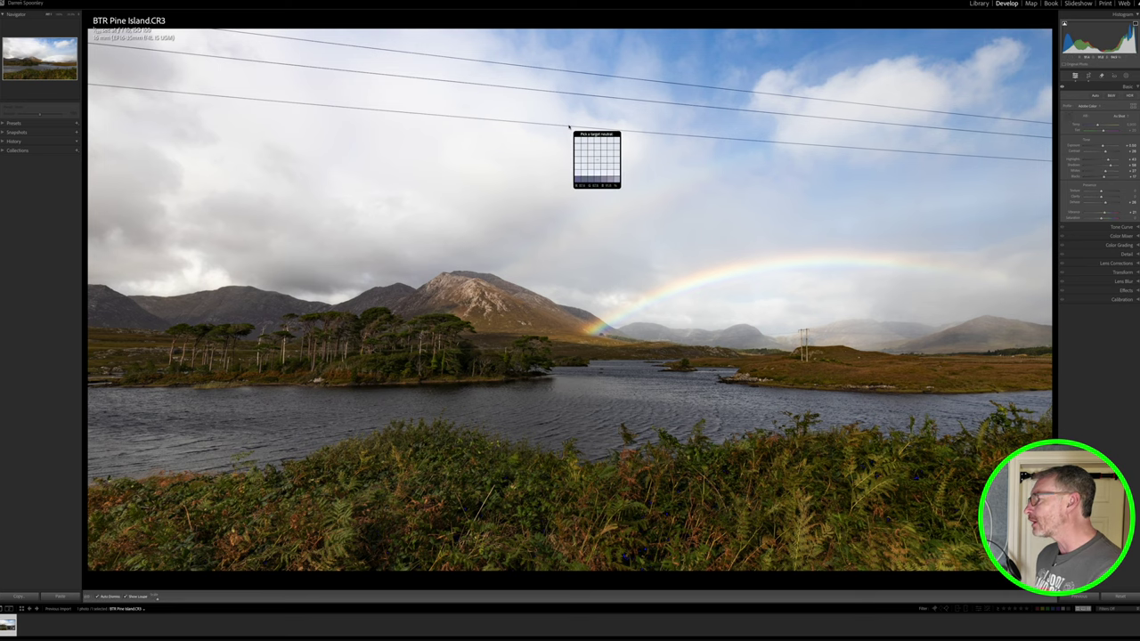
click(862, 85)
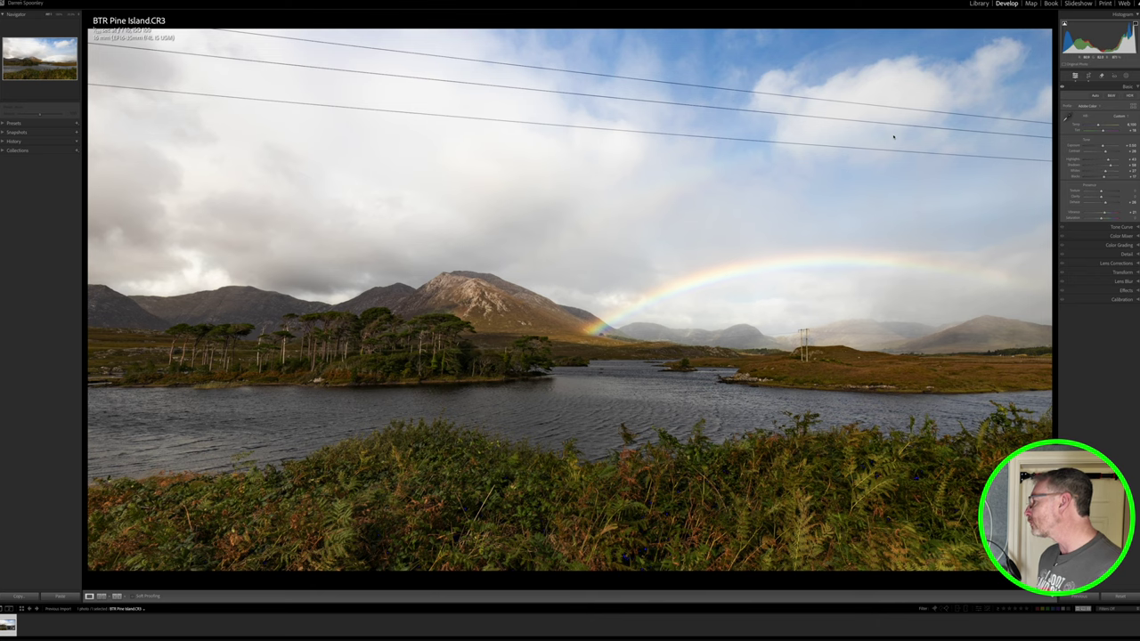
click(1102, 76)
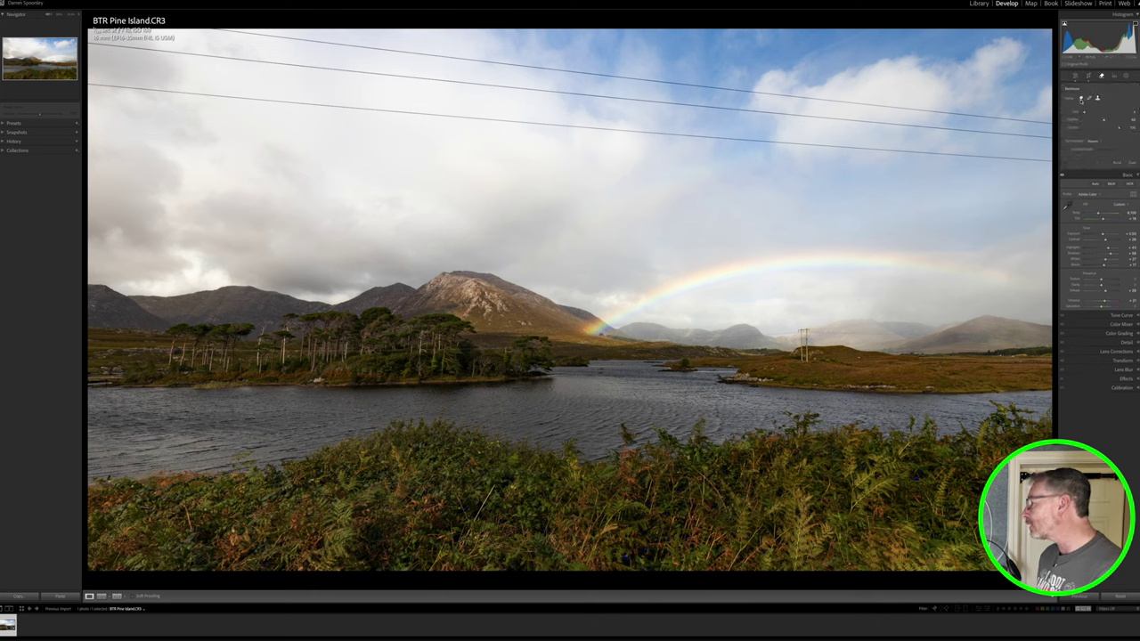
- Switch Remove to Generative AI mode, enlarge the brush, and paint along the sky's power lines
click(1087, 98)
click(1079, 98)
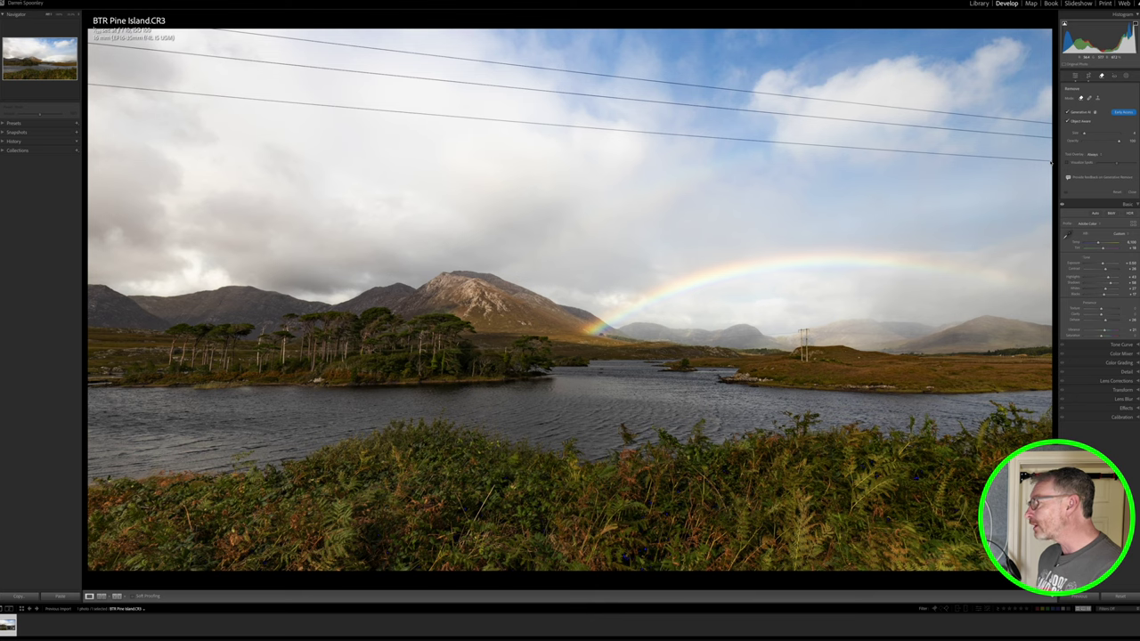
drag(1051, 163, 710, 112)
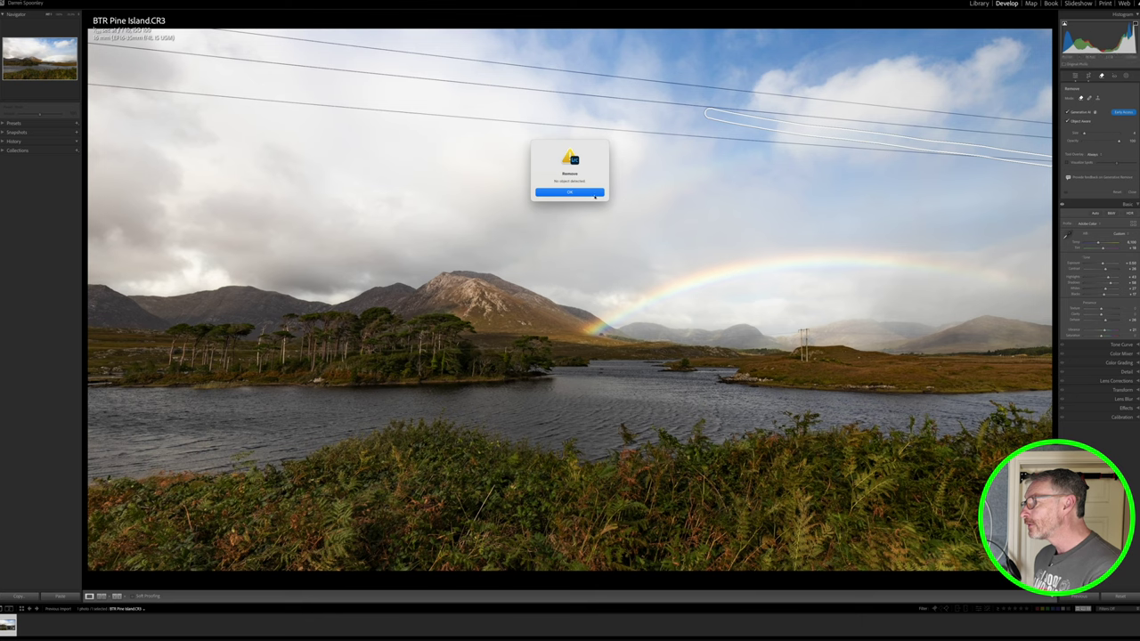
click(583, 193)
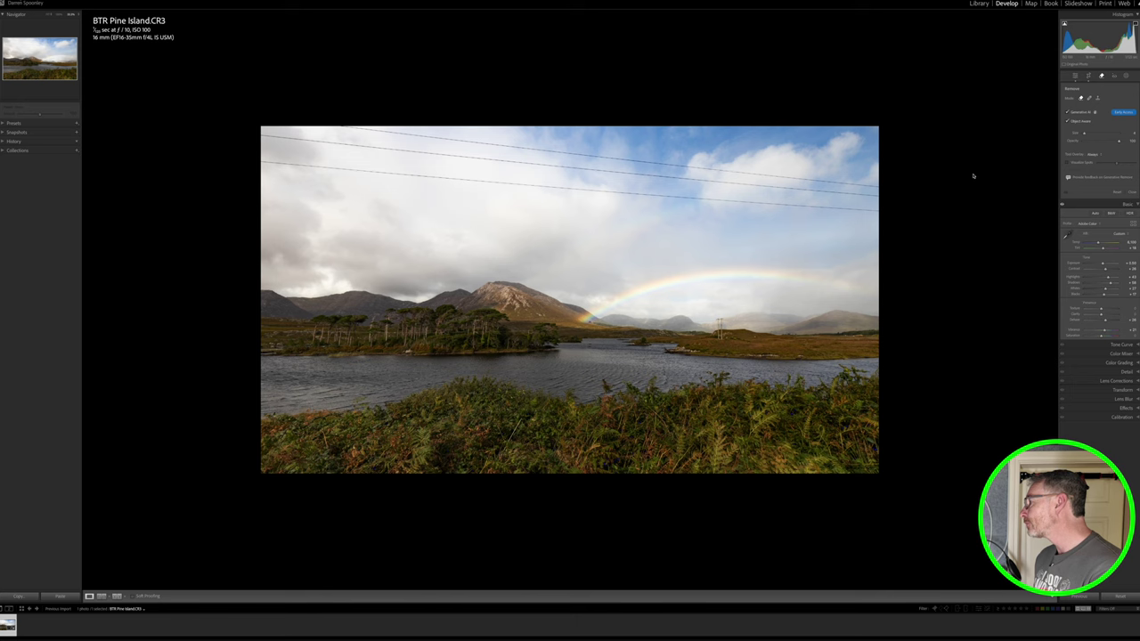
drag(1084, 133, 1091, 133)
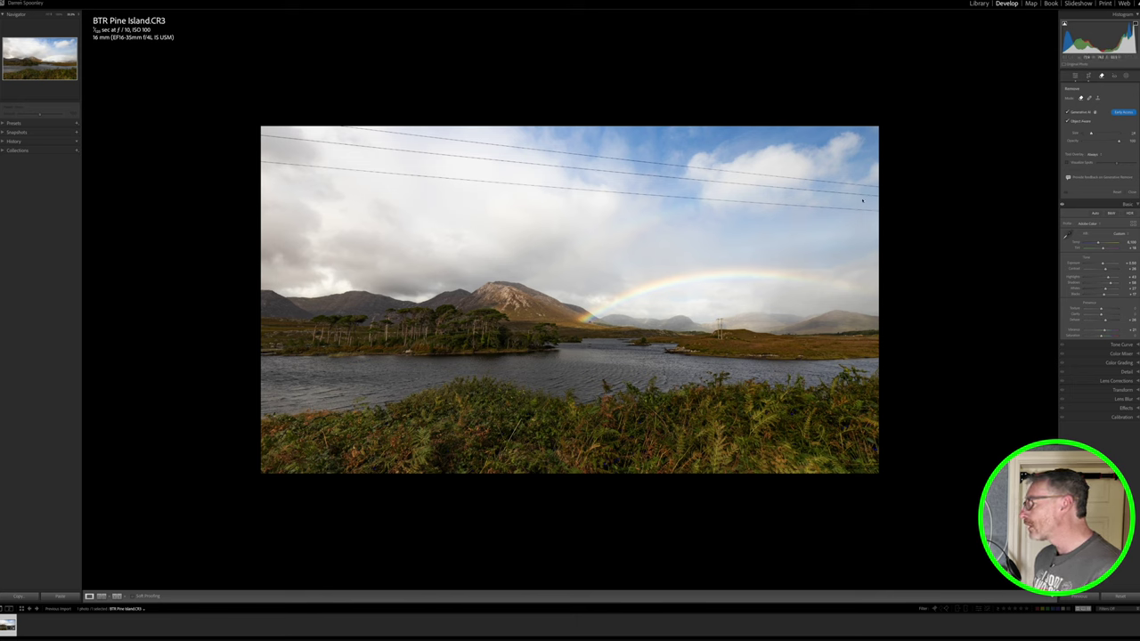
mouse_move(886, 197)
mouse_down()
mouse_move(502, 164)
mouse_move(602, 172)
mouse_up()
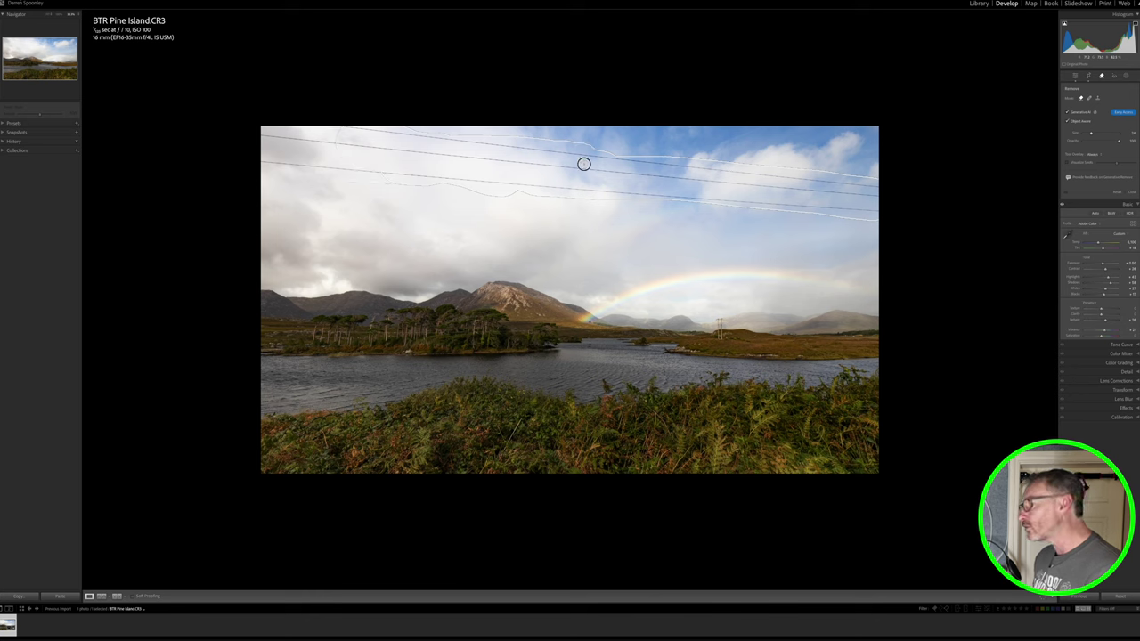
- Finish the wire stroke, subtract from the mask, and apply Generative Remove to the power lines
drag(660, 180, 736, 189)
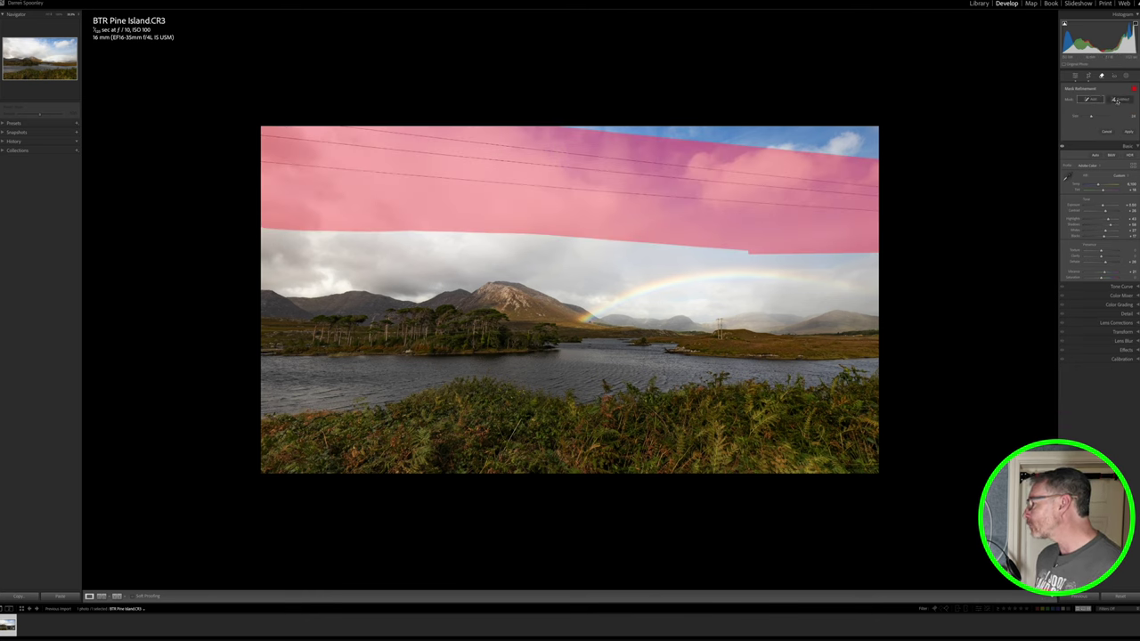
click(1118, 99)
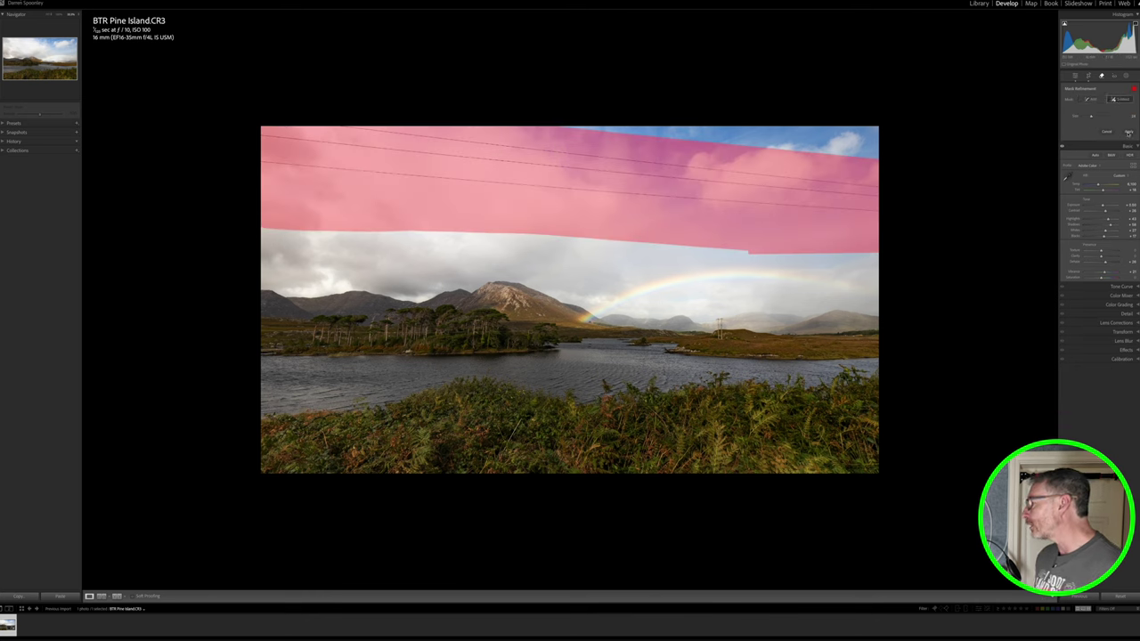
click(1129, 132)
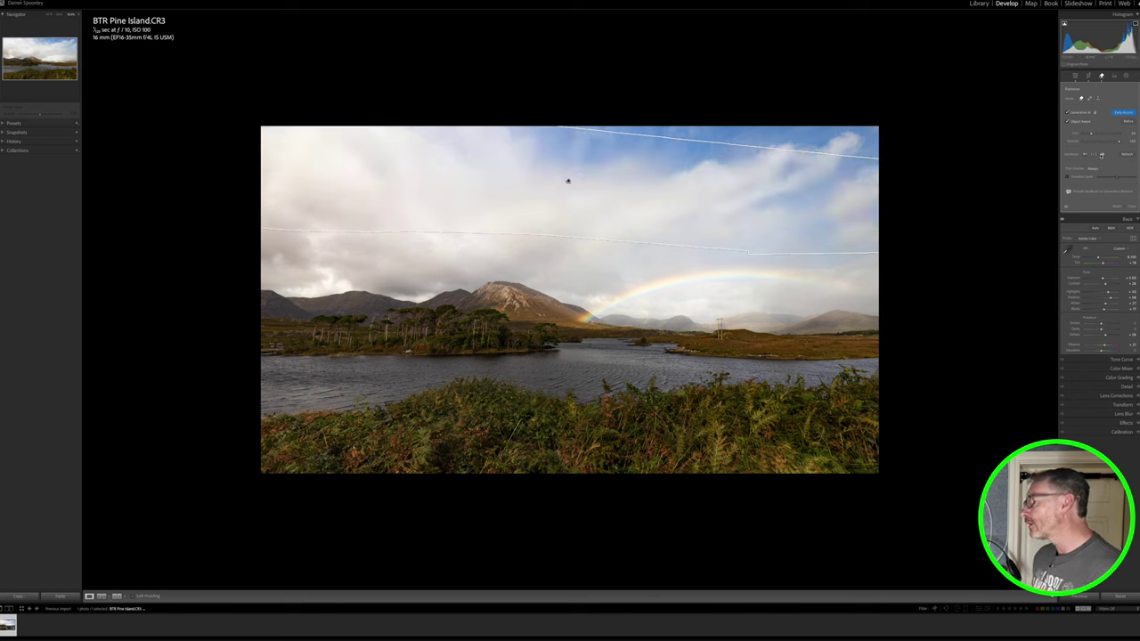
- Cycle through the generated sky variations and commit the chosen result
click(1102, 154)
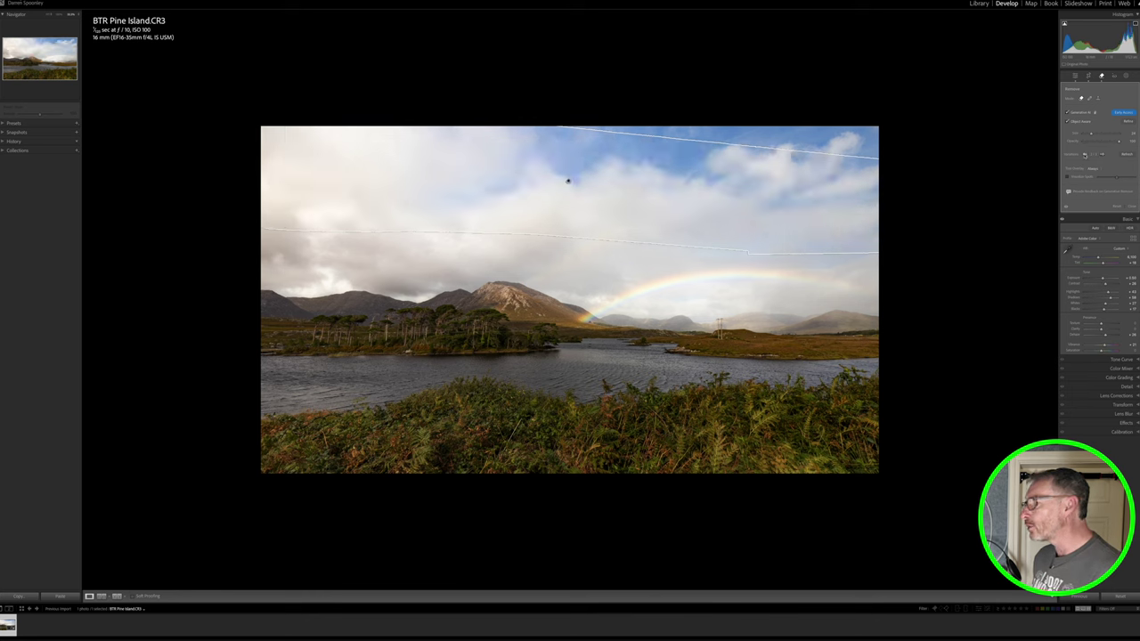
click(1085, 154)
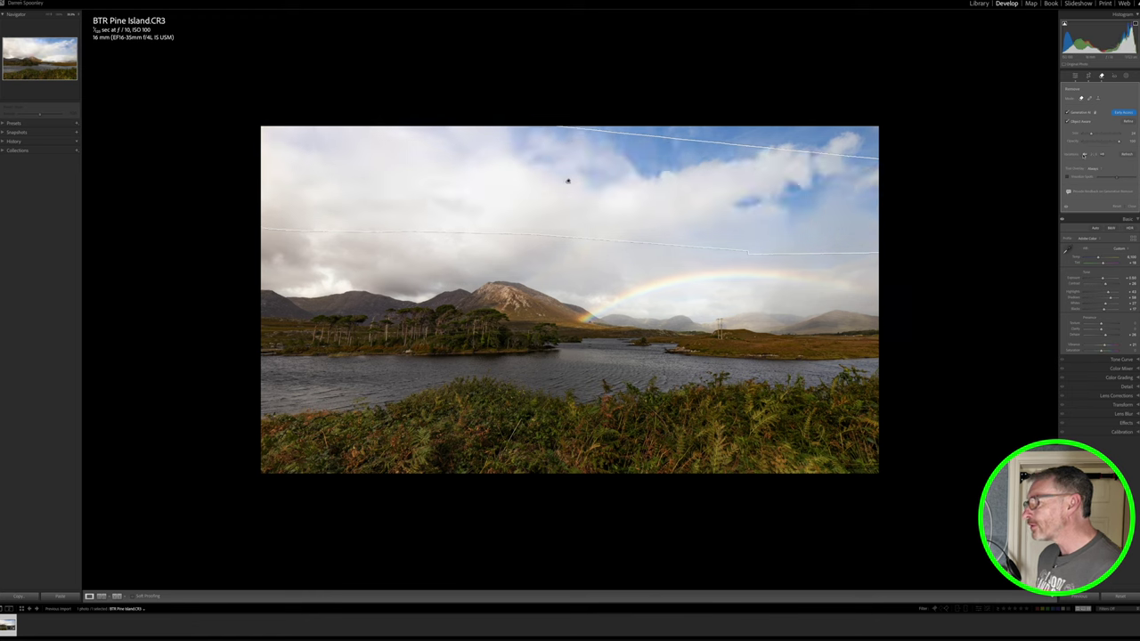
click(1102, 155)
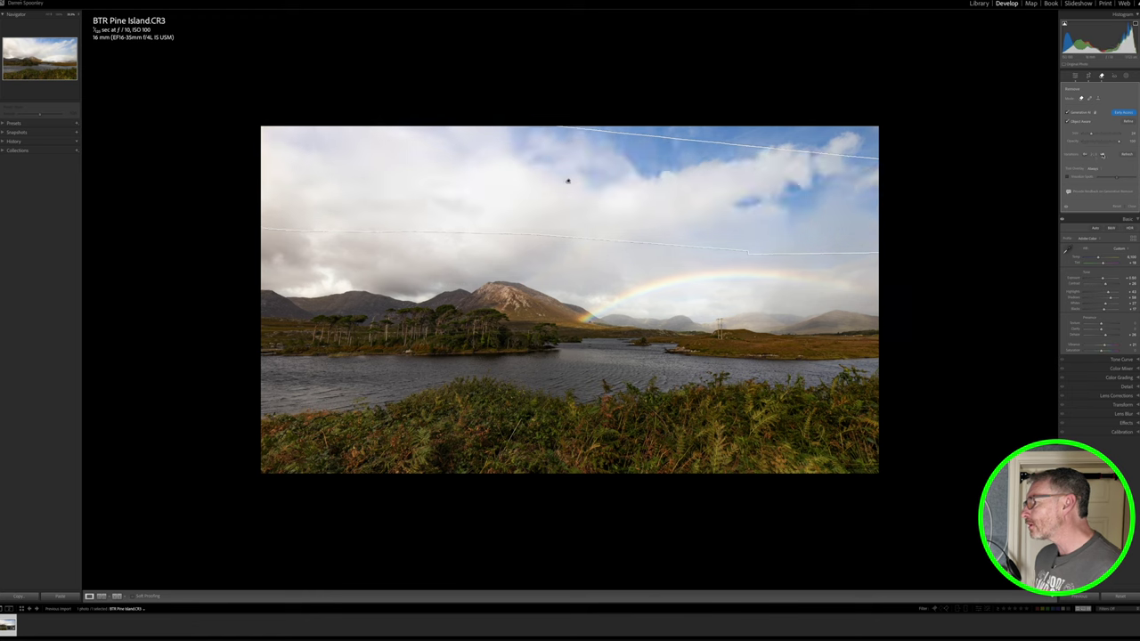
click(1102, 155)
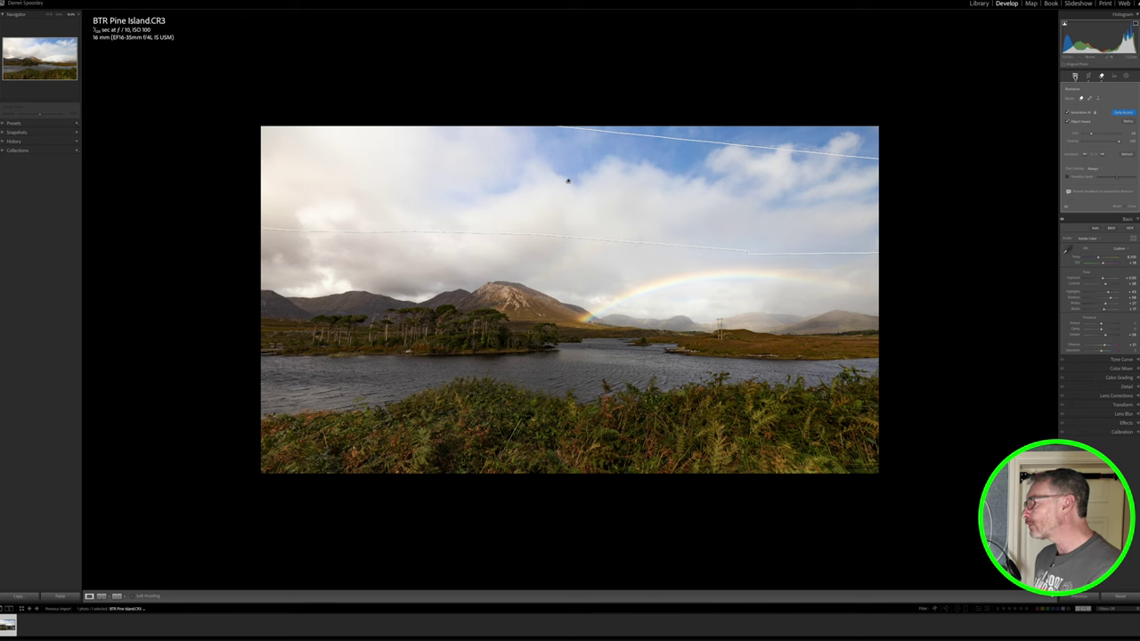
key(q)
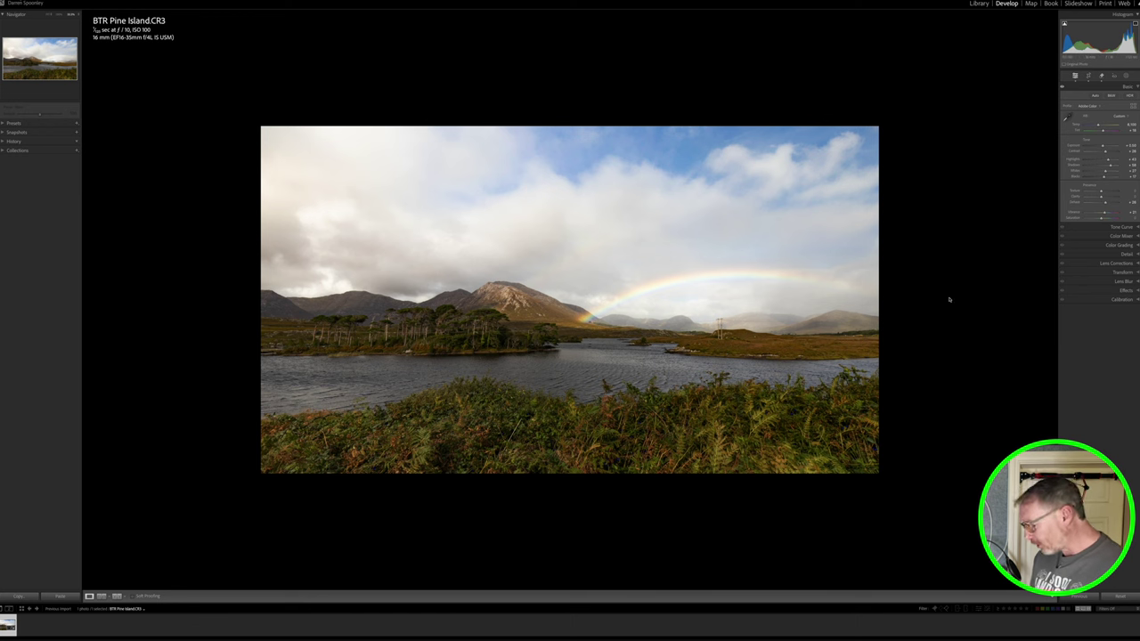
- Run AI Denoise from the Detail panel, previewing the result, to create BTR Pine Island-Enhanced-NR.dng
scroll(896, 298, up, 5)
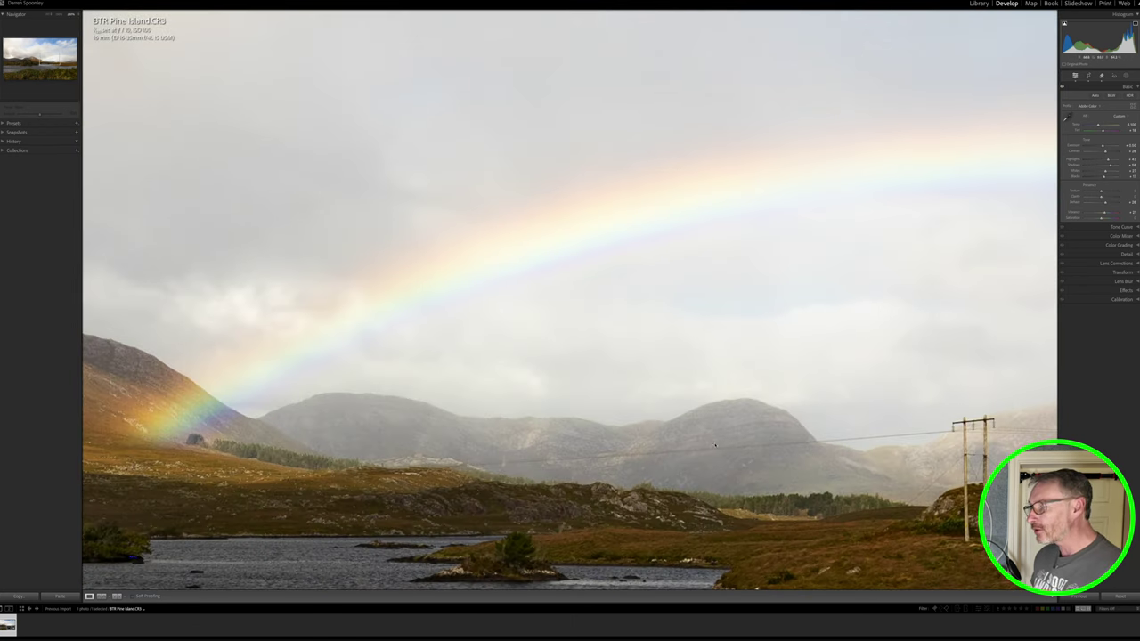
scroll(506, 438, up, 5)
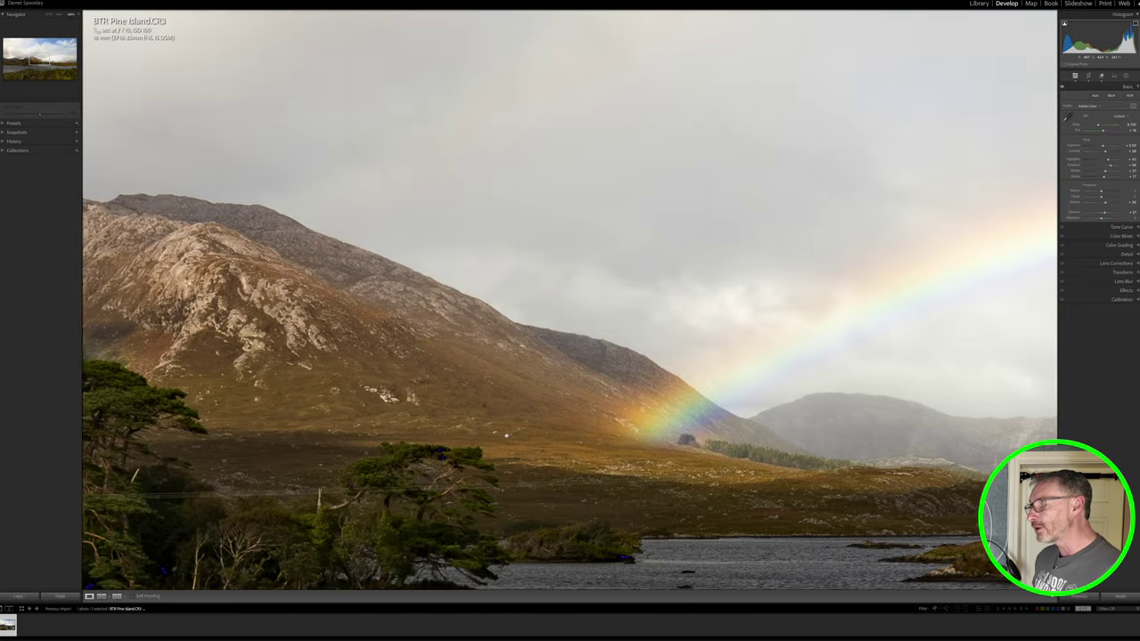
scroll(506, 438, down, 5)
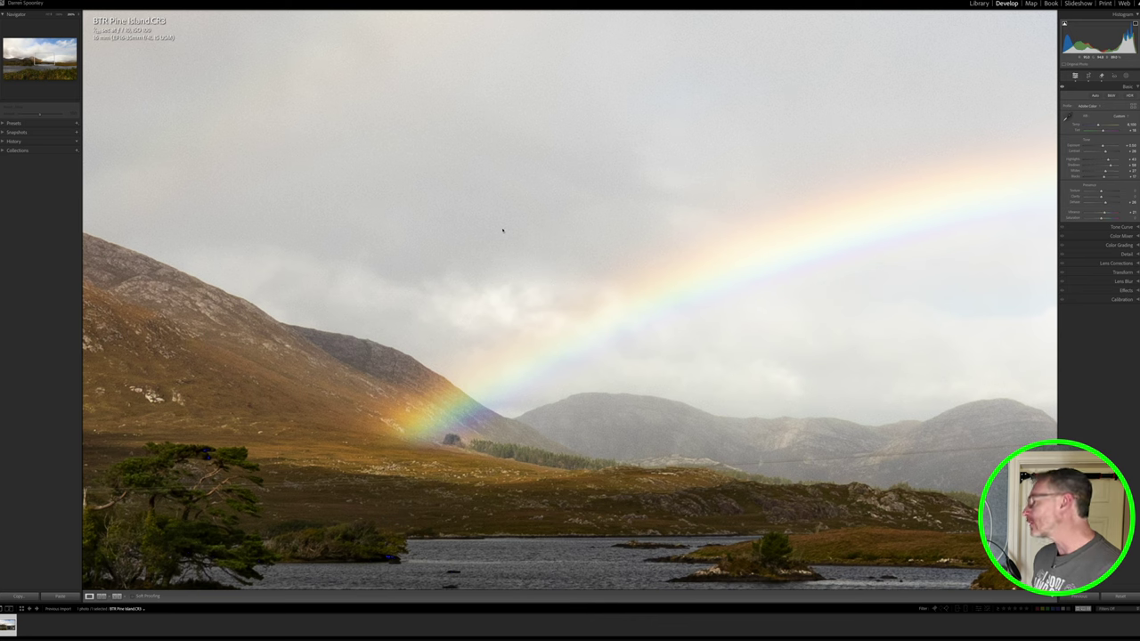
click(1126, 254)
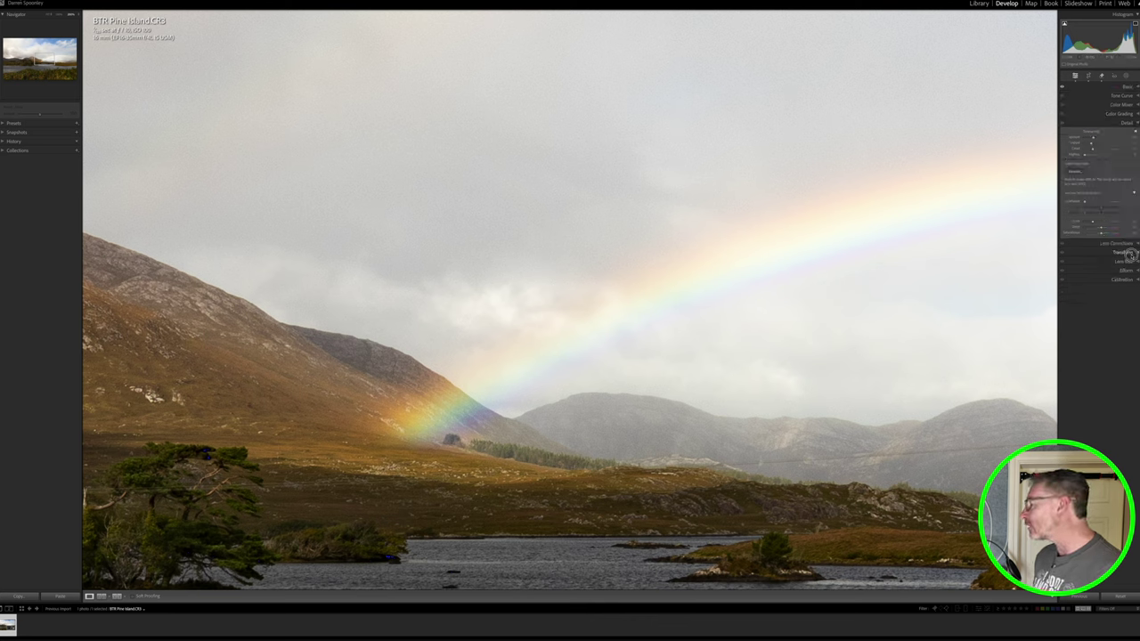
click(1076, 171)
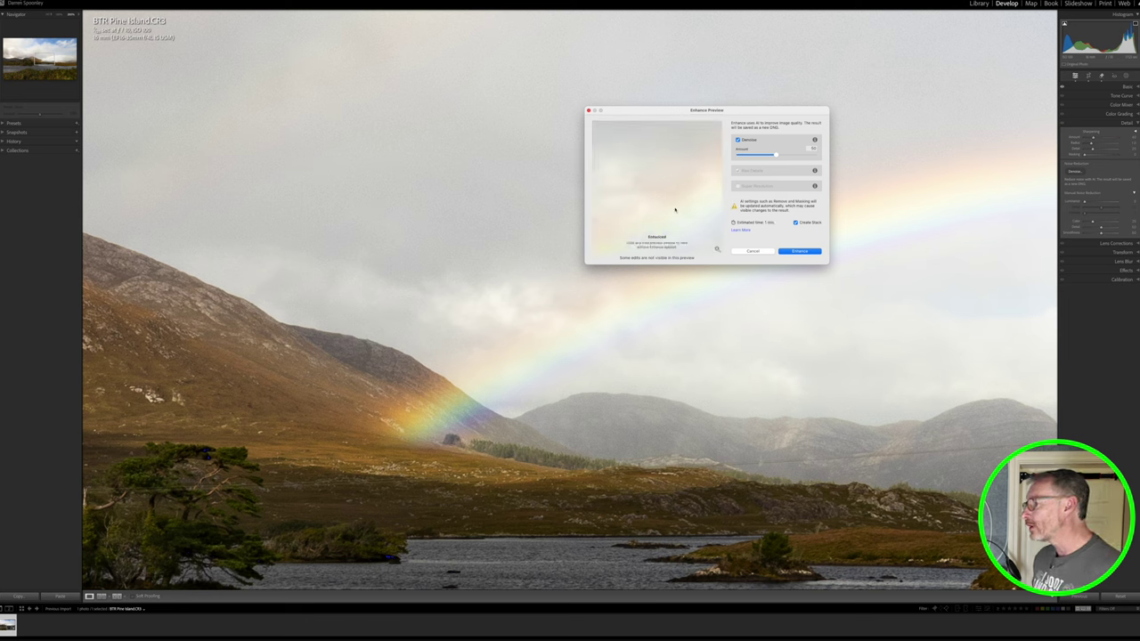
drag(675, 210, 656, 190)
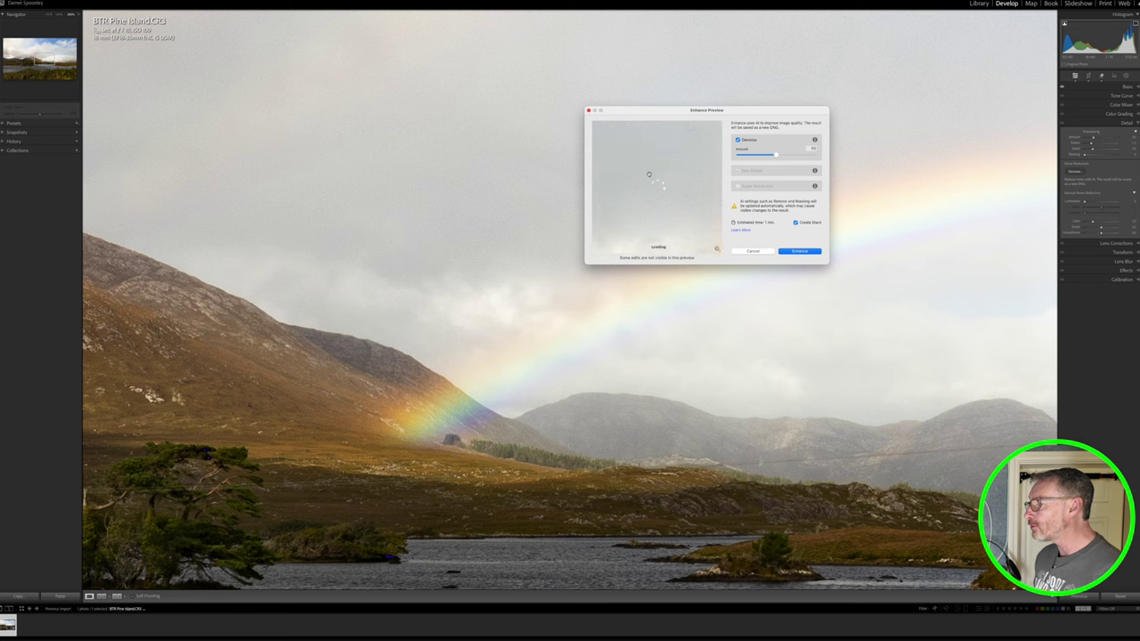
drag(655, 173, 652, 181)
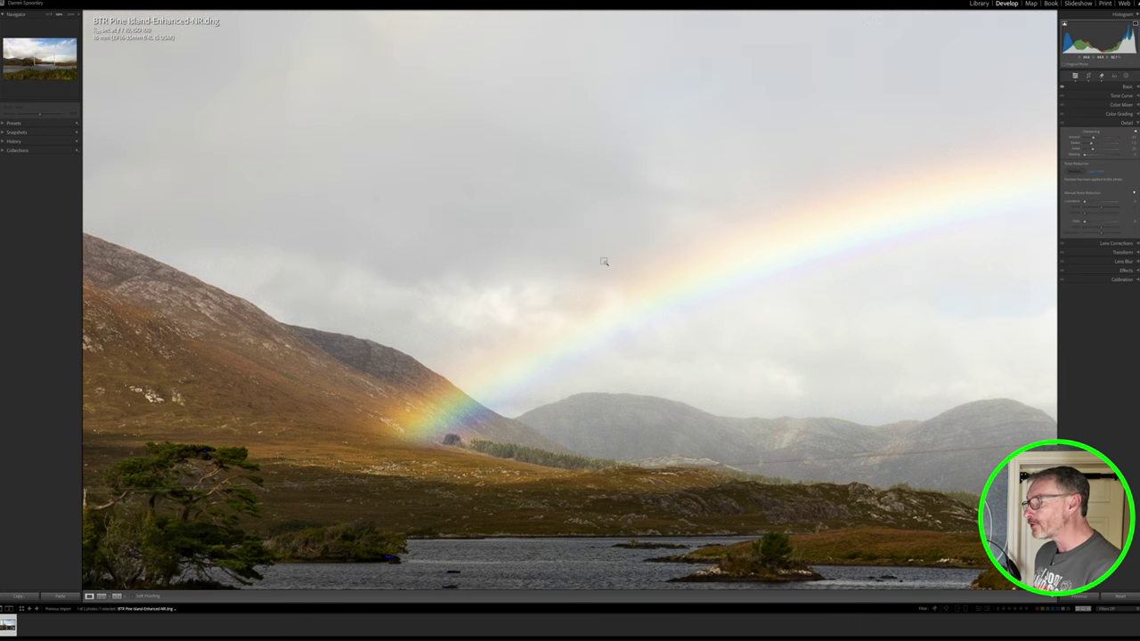
click(604, 262)
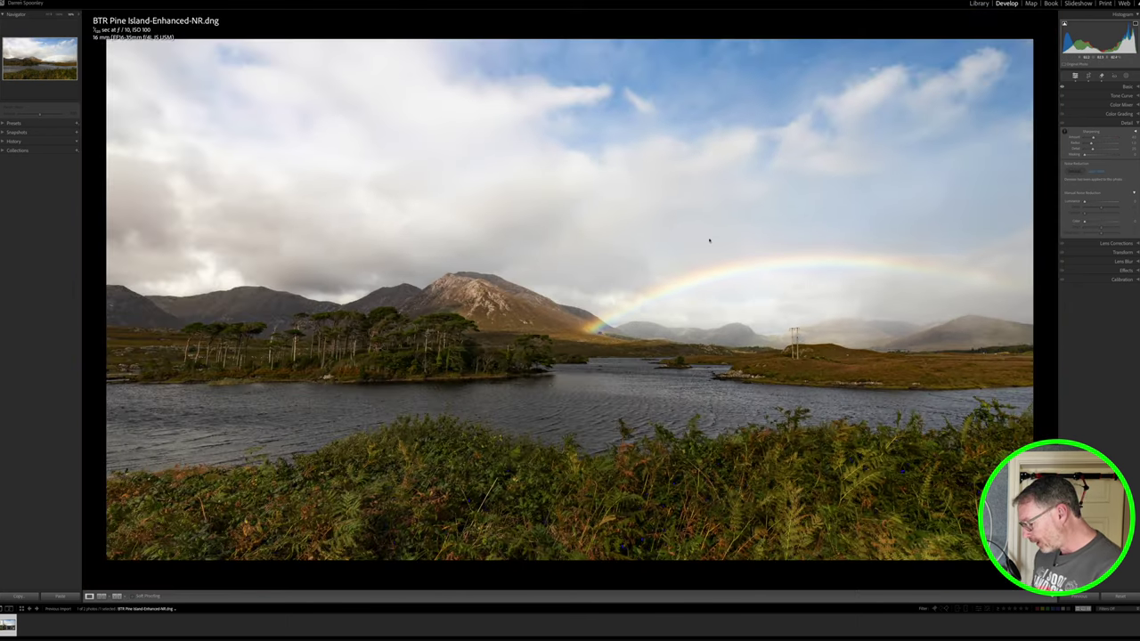